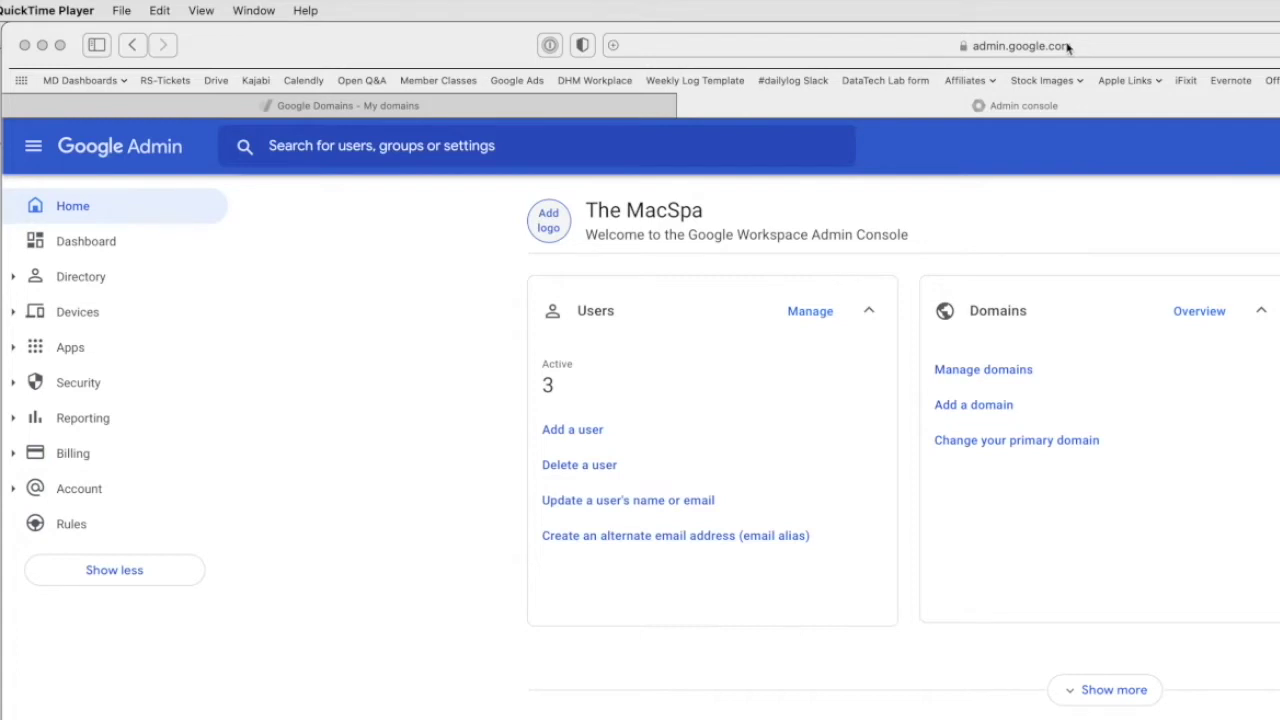
Expand Directory, list the users, and open the admin user's account page.
{"action": "left_click", "coordinate": [70, 283]}
{"action": "left_click", "coordinate": [72, 283]}
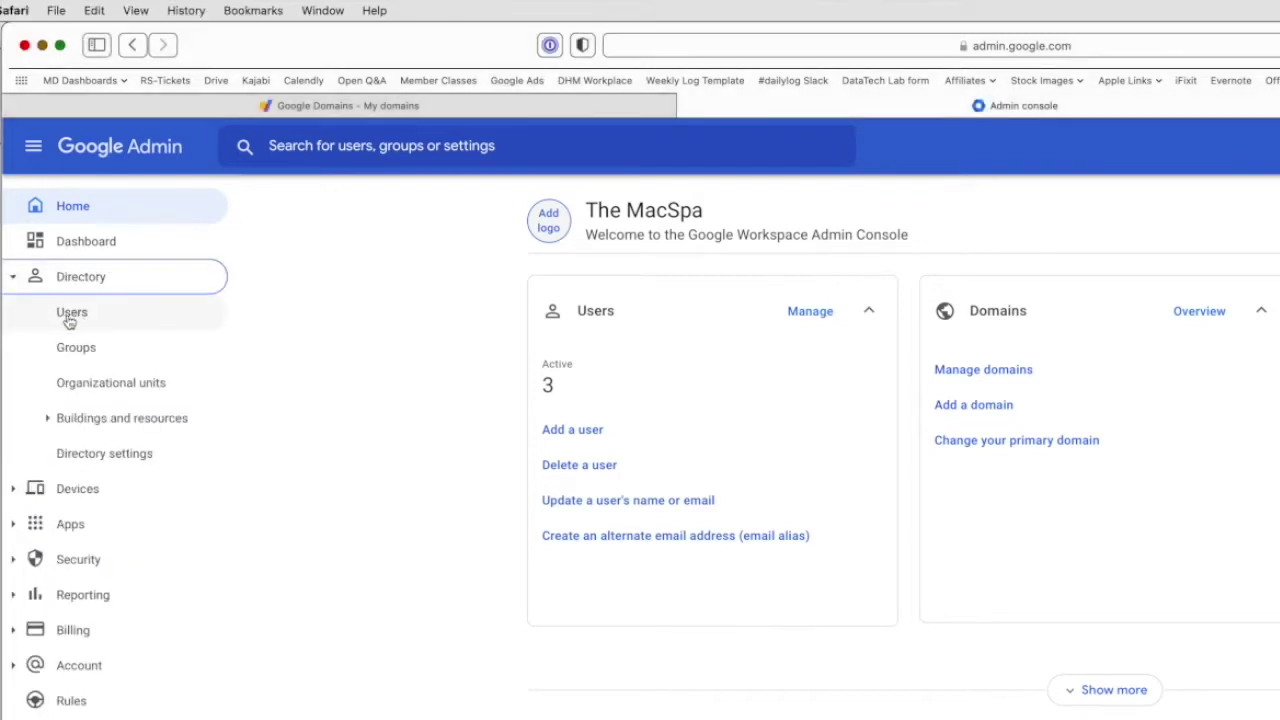
{"action": "left_click", "coordinate": [70, 316]}
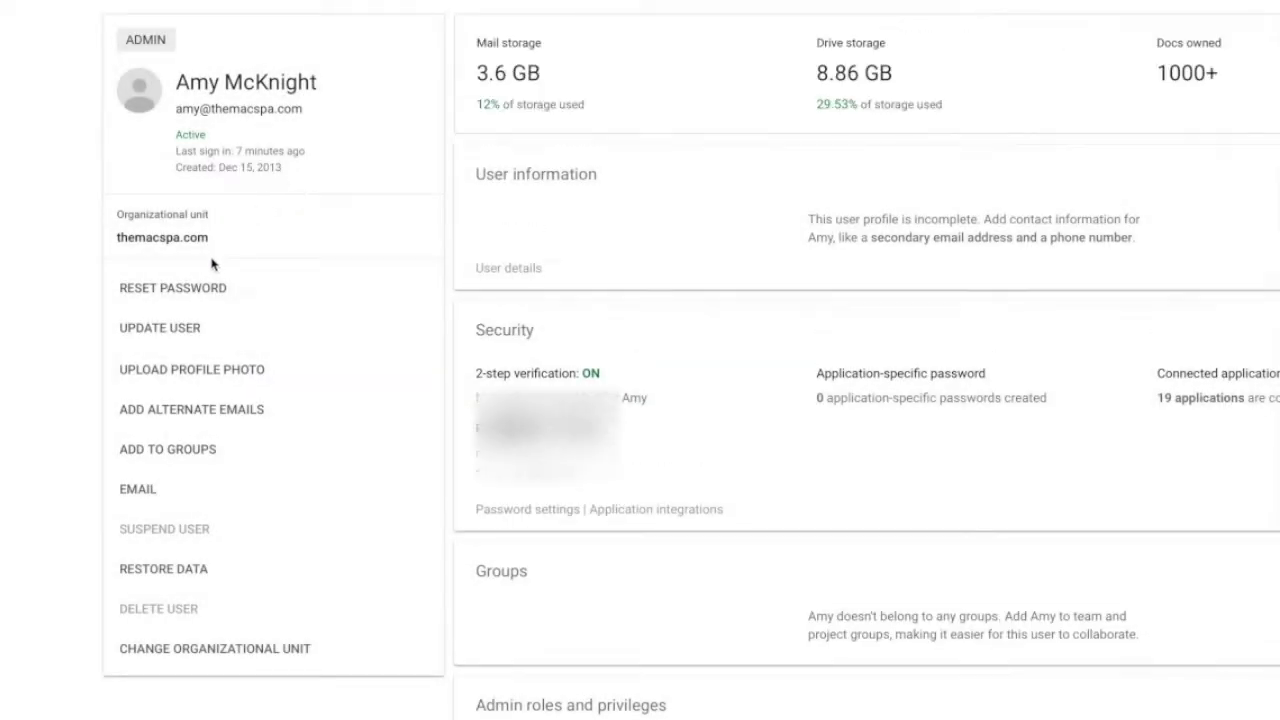
{"action": "left_click", "coordinate": [243, 420]}
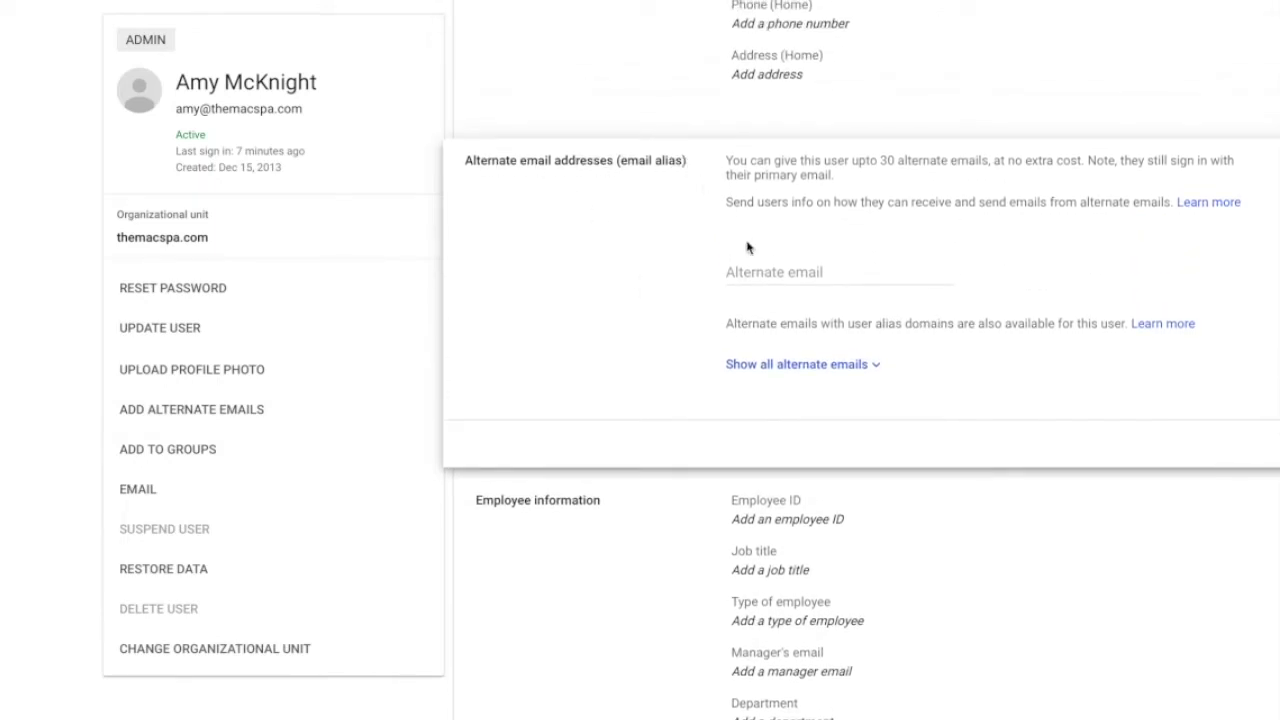
{"action": "left_click", "coordinate": [762, 279]}
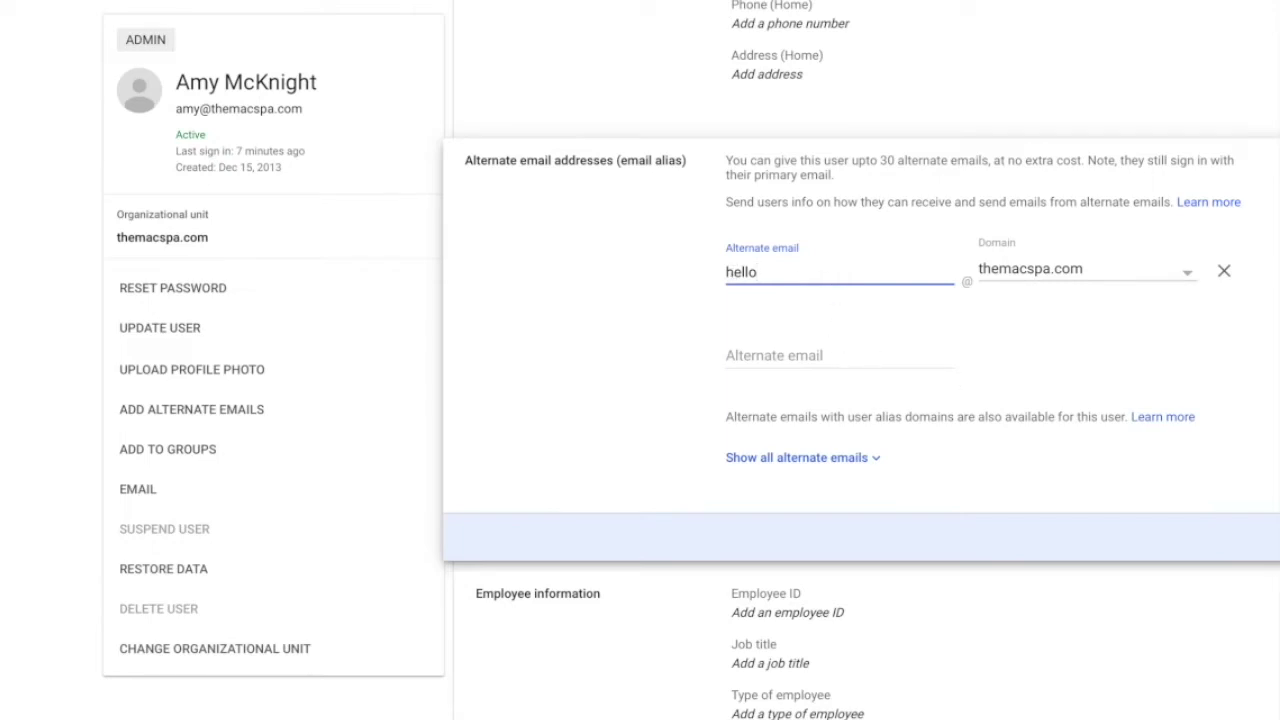
{"action": "key", "text": "Return"}
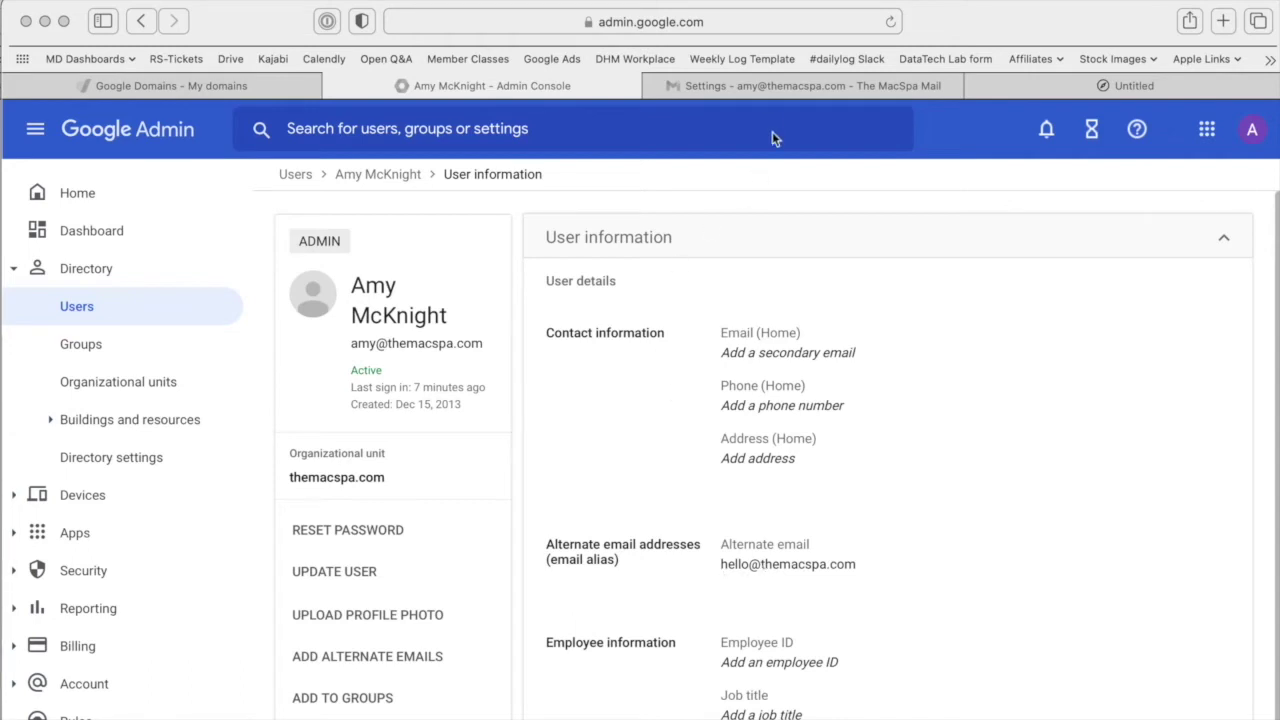
Switch to Gmail's Accounts settings showing the Send mail as addresses.
{"action": "left_click", "coordinate": [755, 84]}
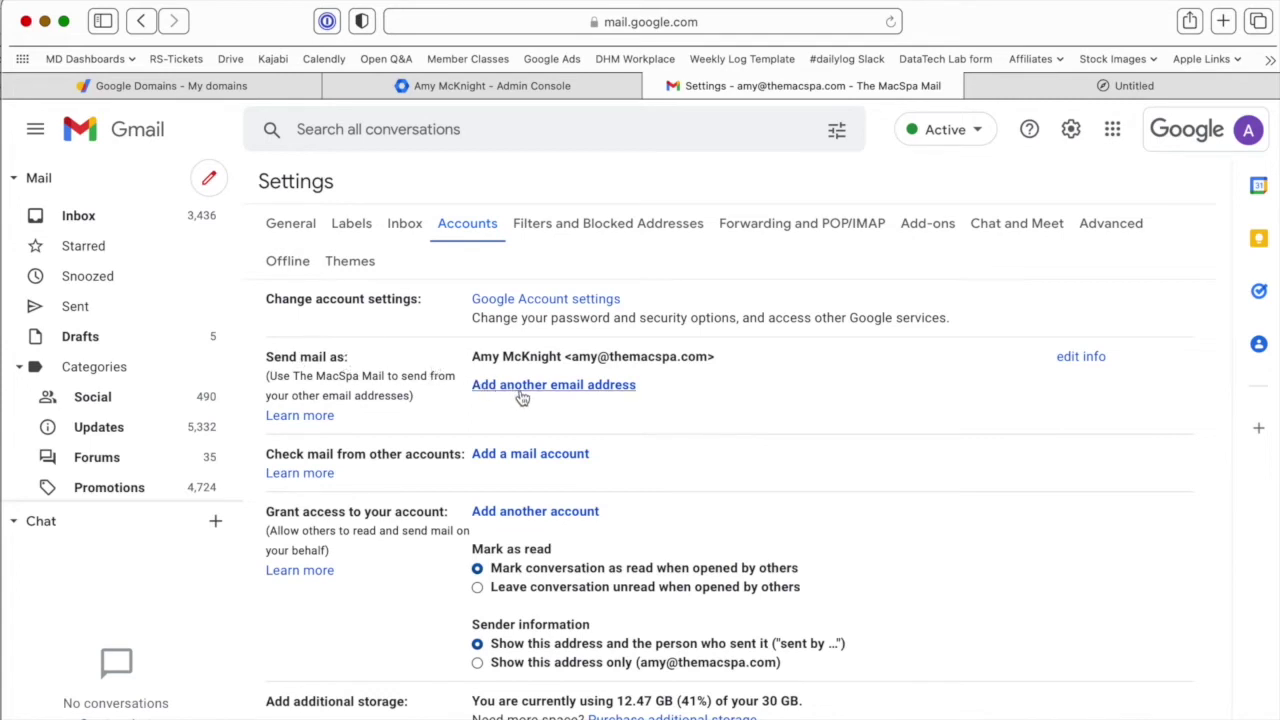
{"action": "left_click", "coordinate": [590, 388]}
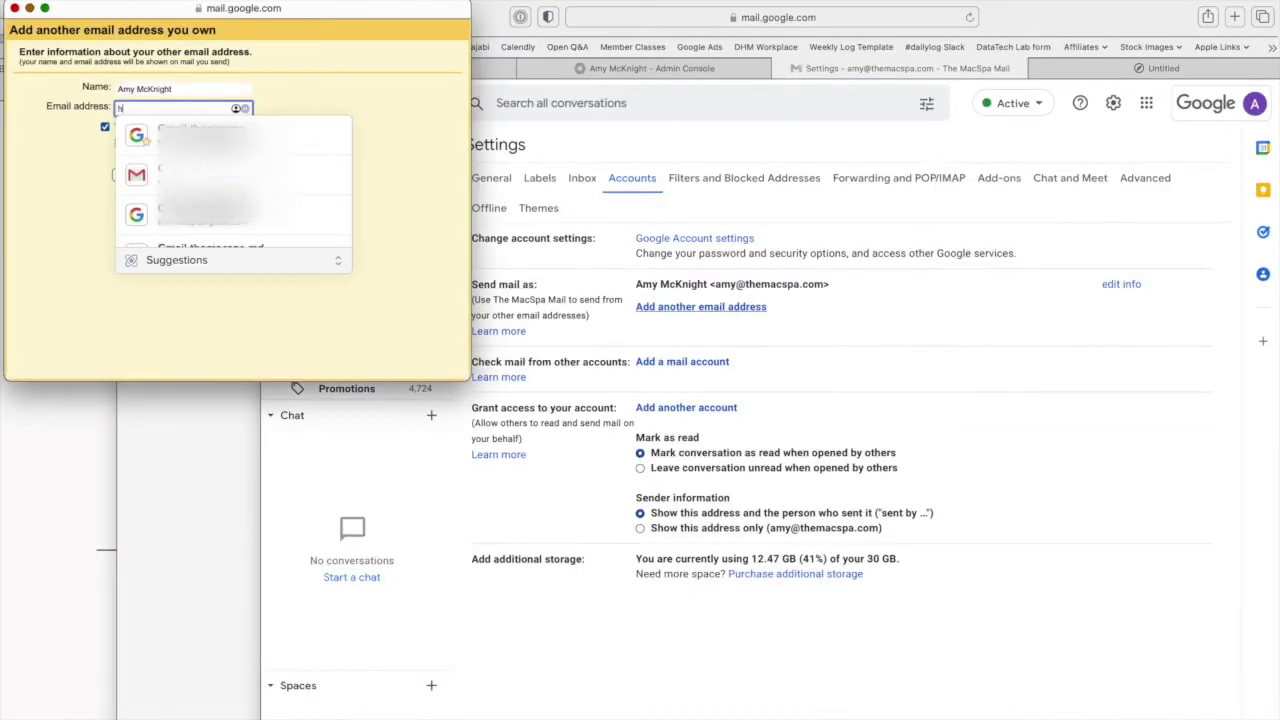
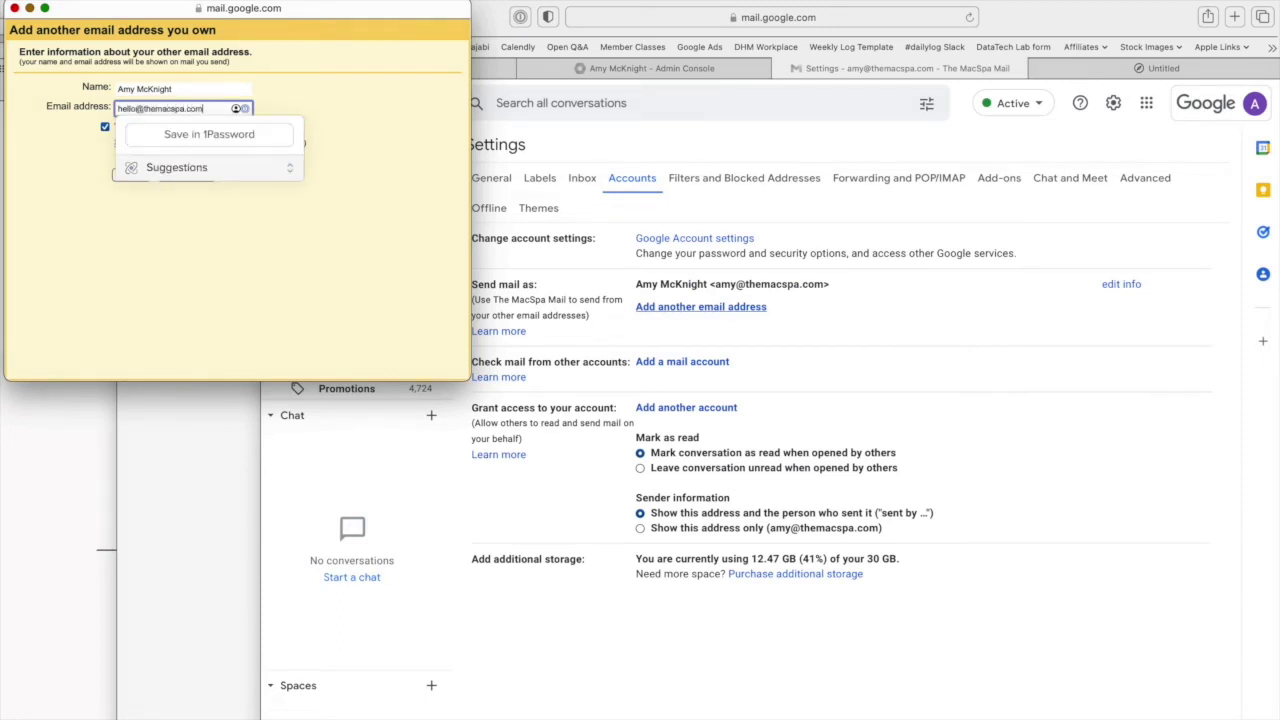
{"action": "left_click", "coordinate": [400, 194]}
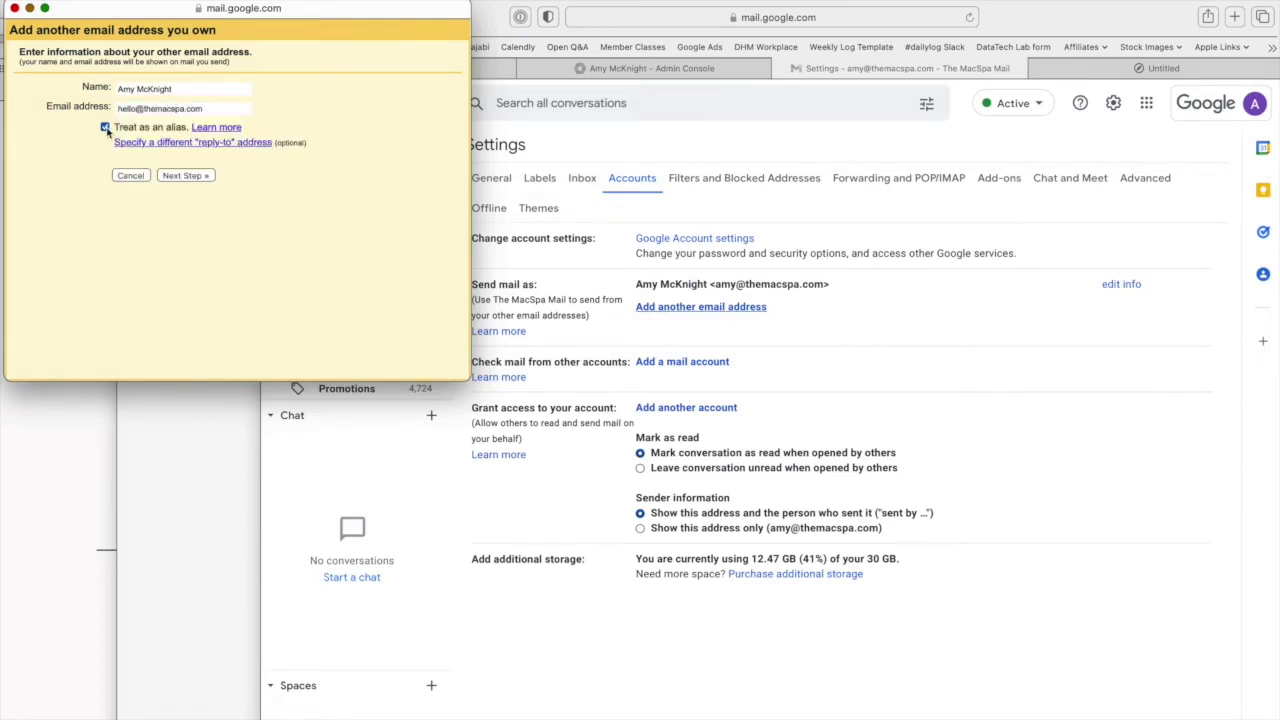
{"action": "left_click", "coordinate": [193, 177]}
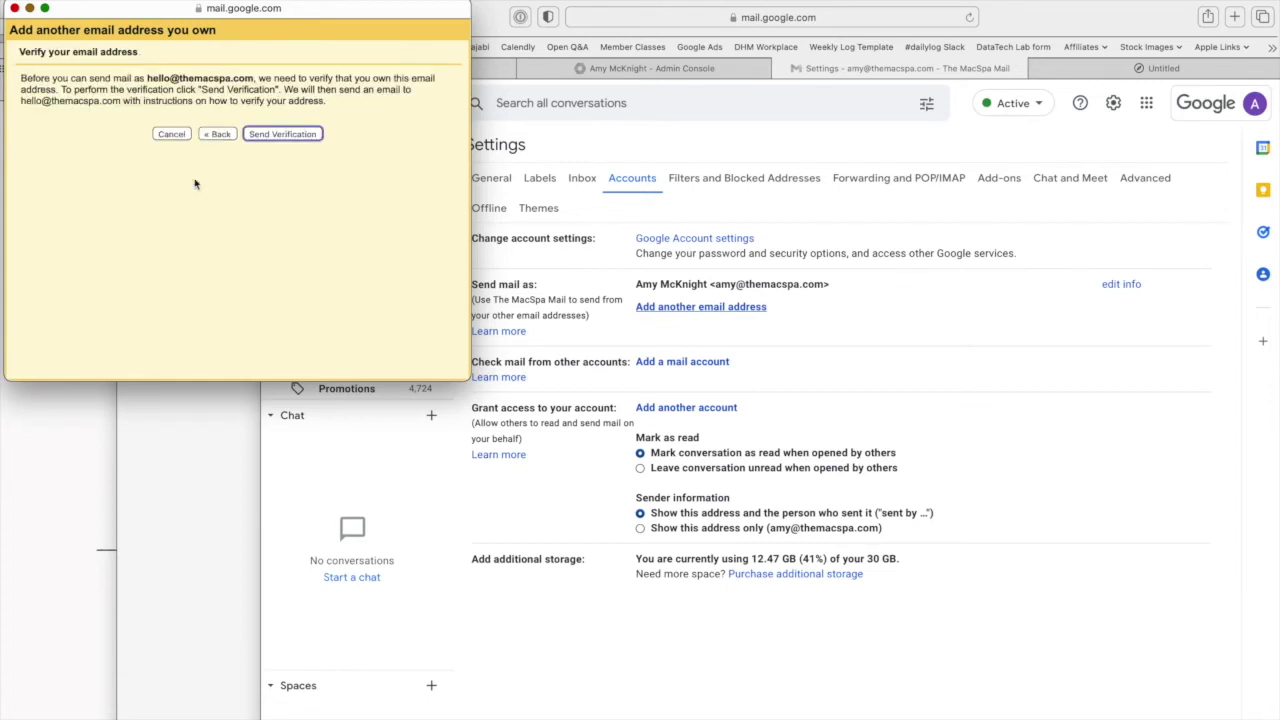
{"action": "left_click", "coordinate": [296, 134]}
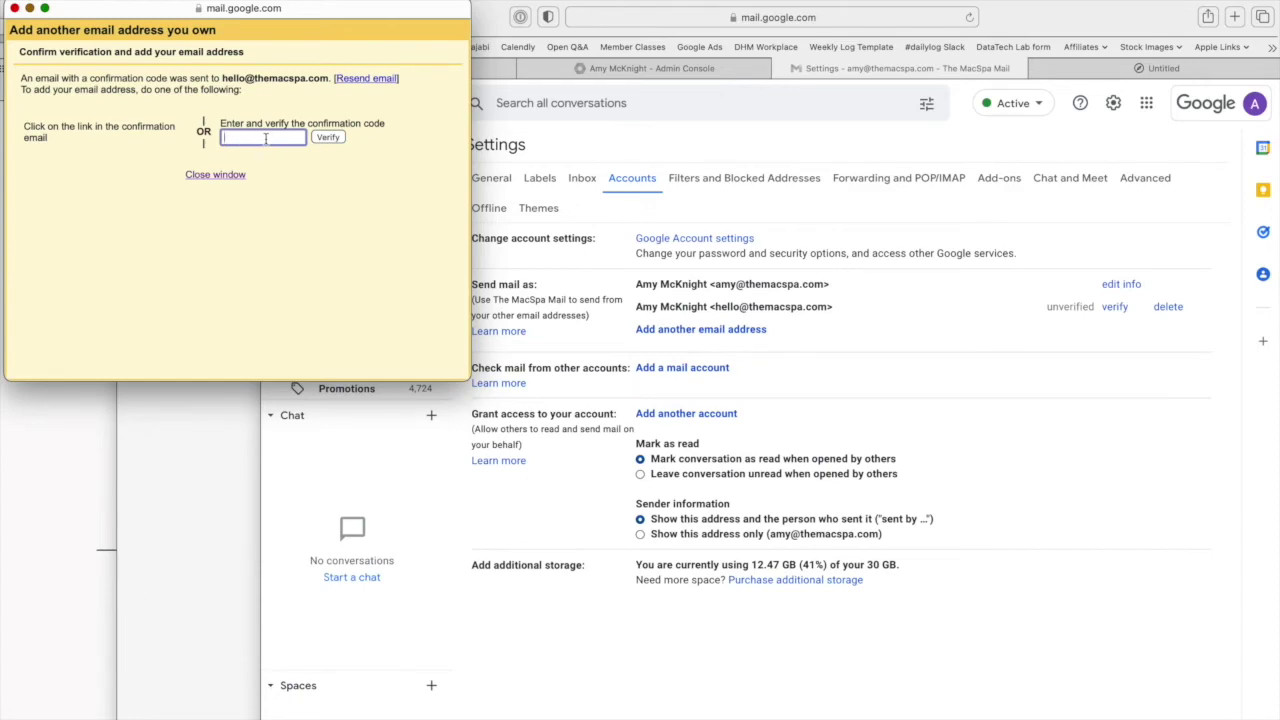
Copy the confirmation code from the newest Mail message into Gmail's verification popup.
{"action": "left_click", "coordinate": [500, 505]}
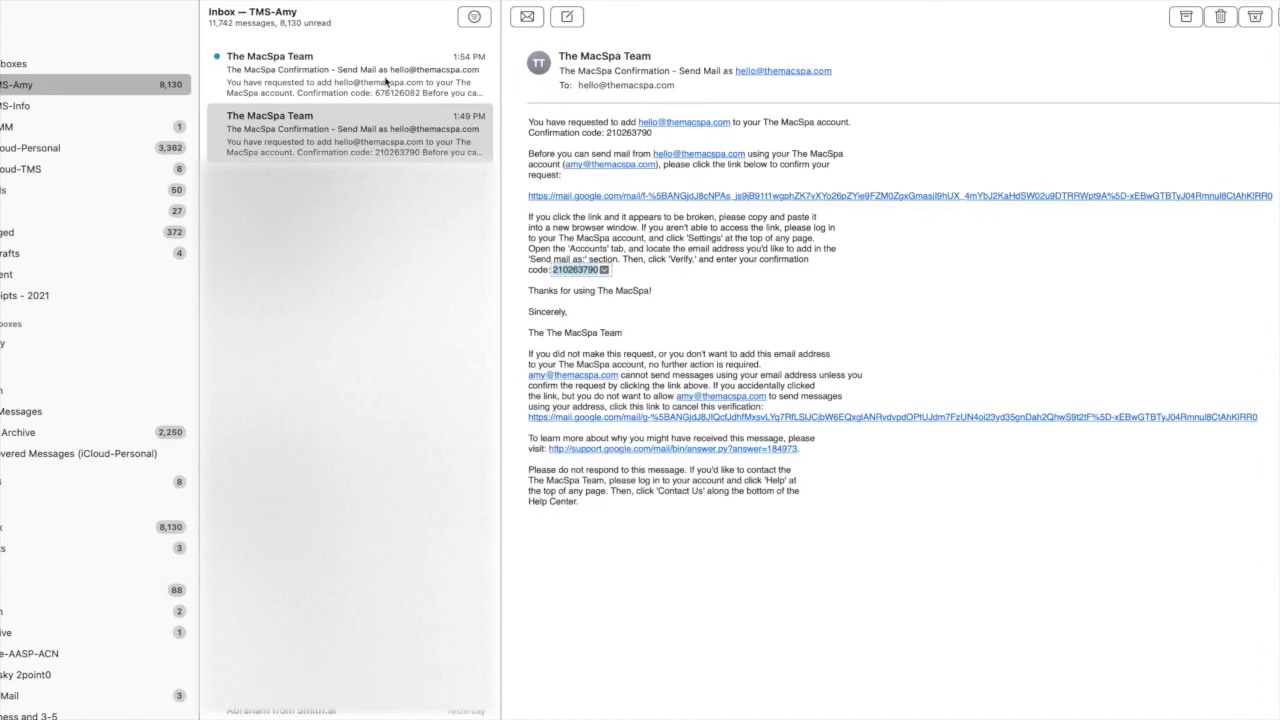
{"action": "left_click", "coordinate": [386, 82]}
{"action": "double_click", "coordinate": [580, 270]}
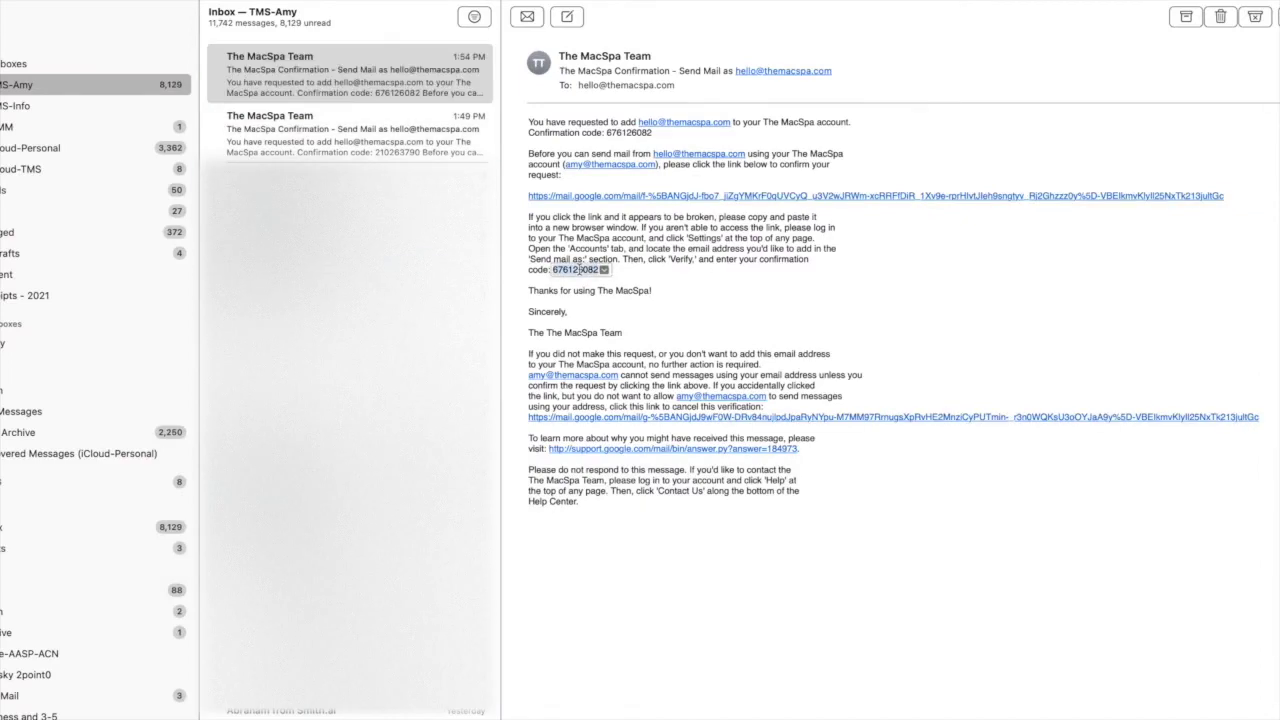
{"action": "key", "text": "super+c"}
{"action": "left_click", "coordinate": [297, 514]}
{"action": "key", "text": "super+v"}
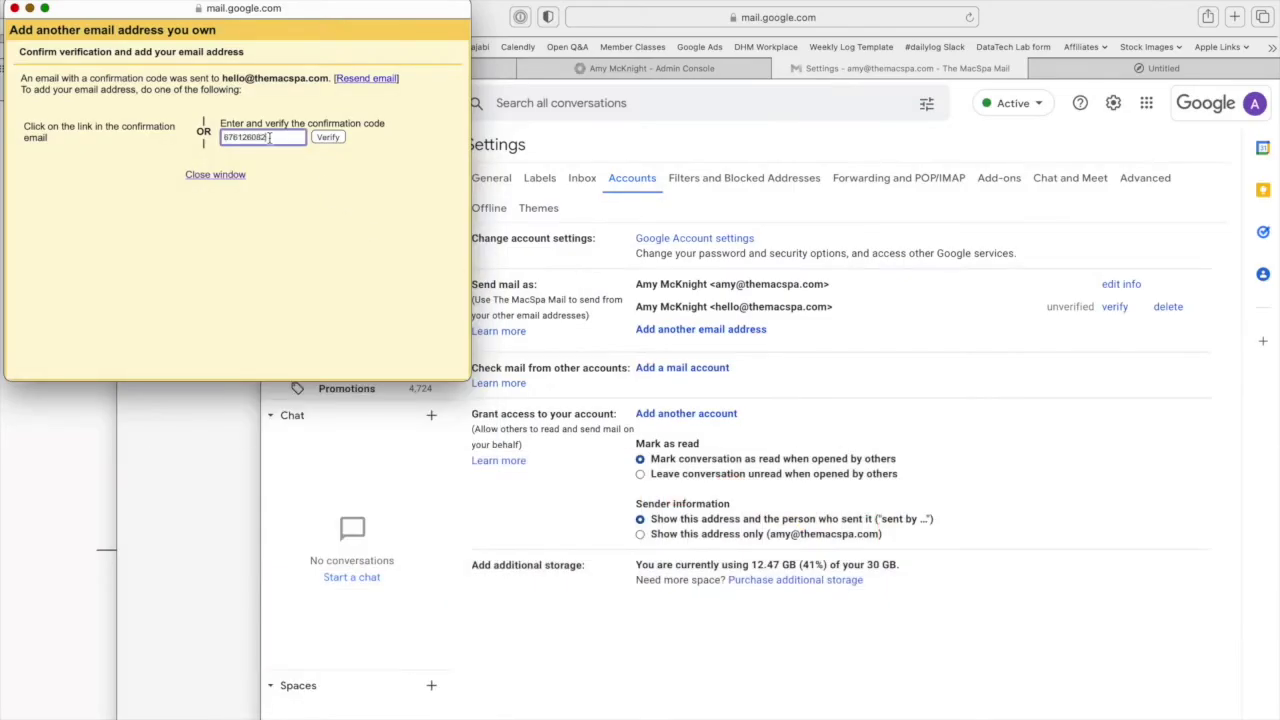
Verify the hello alias with the code, then choose replying from the address mail was sent to.
{"action": "left_click", "coordinate": [328, 137]}
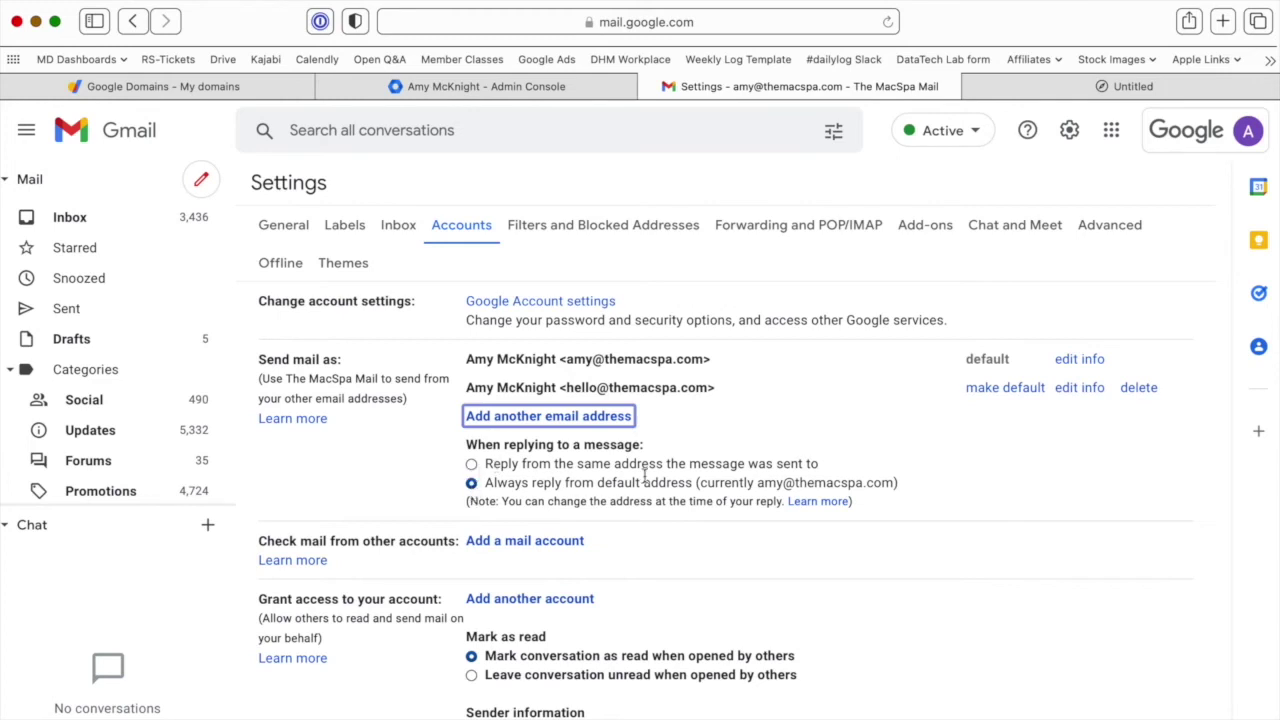
{"action": "left_click", "coordinate": [471, 465]}
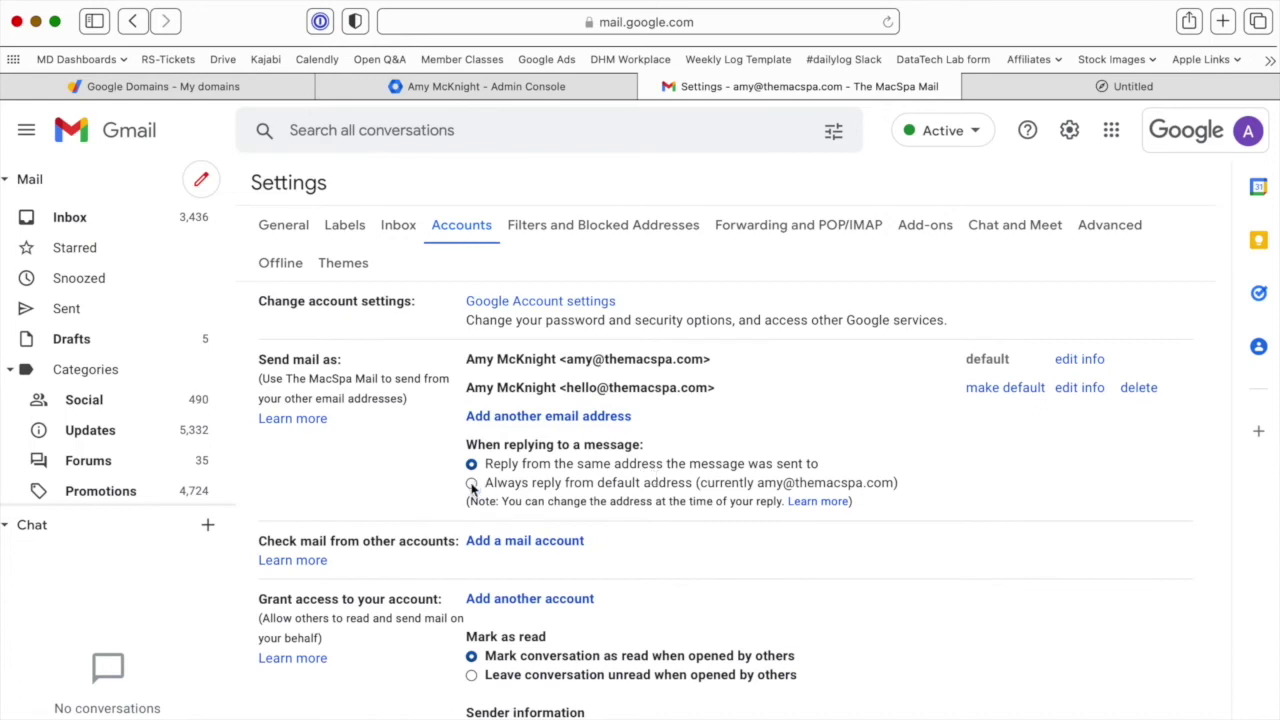
Toggle the reply option, ending on replying from the same address the message was sent to.
{"action": "left_click", "coordinate": [471, 484]}
{"action": "left_click", "coordinate": [471, 464]}
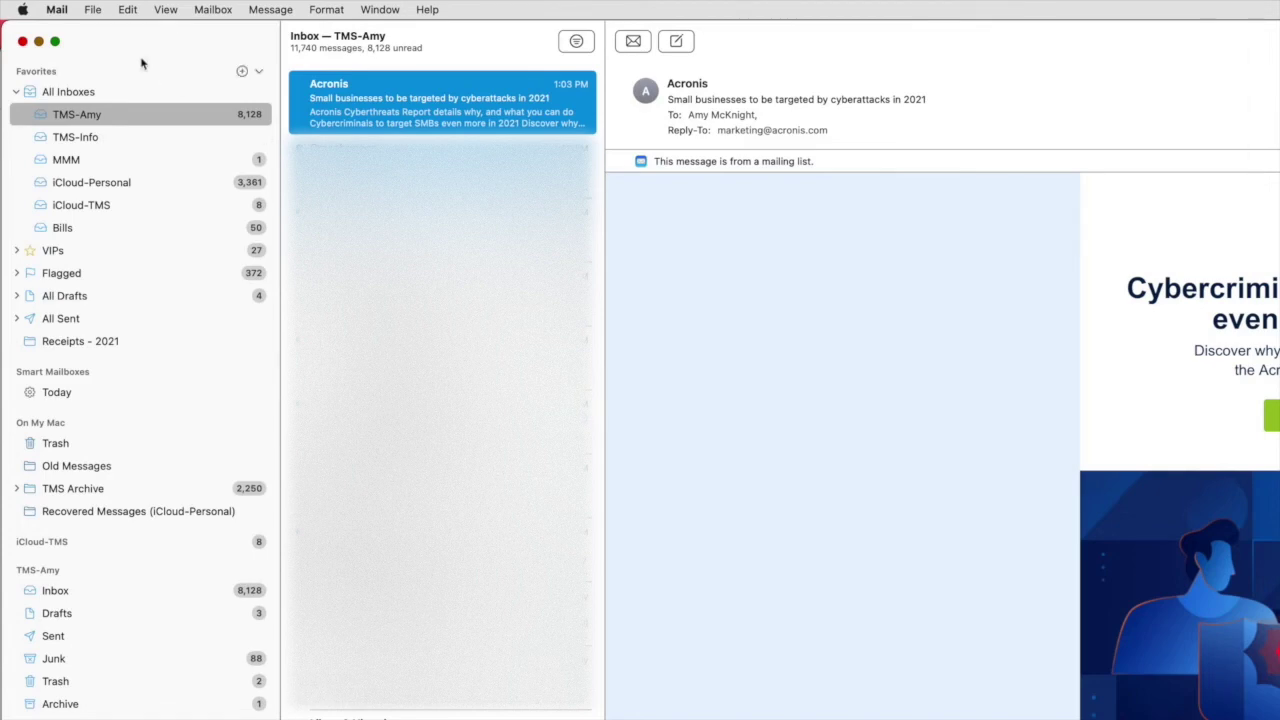
{"action": "left_click", "coordinate": [60, 8]}
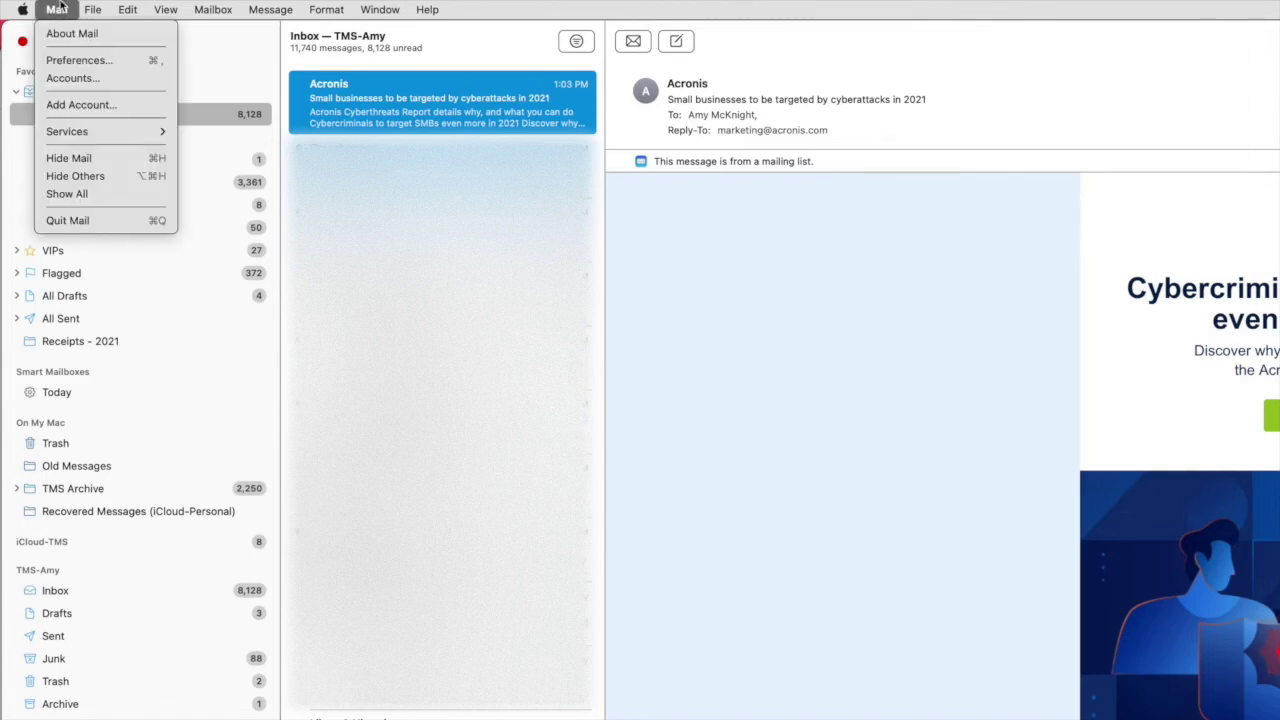
{"action": "left_click", "coordinate": [79, 60]}
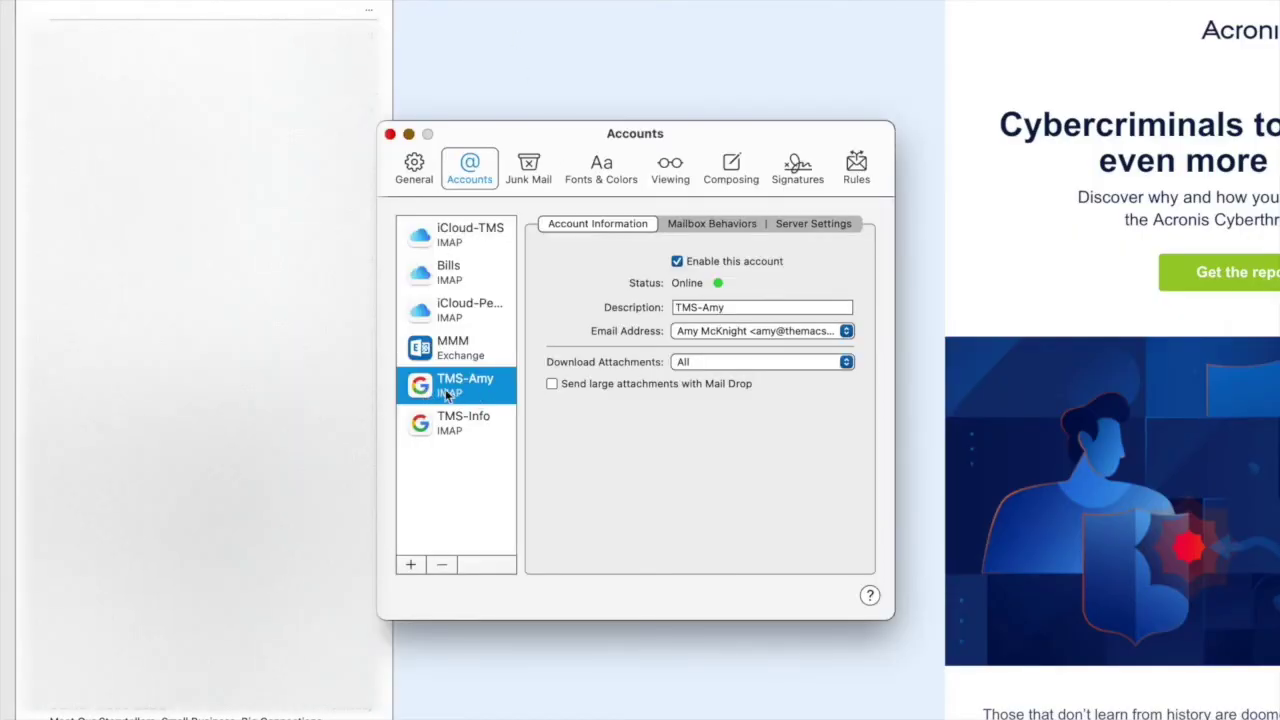
{"action": "left_click", "coordinate": [722, 331]}
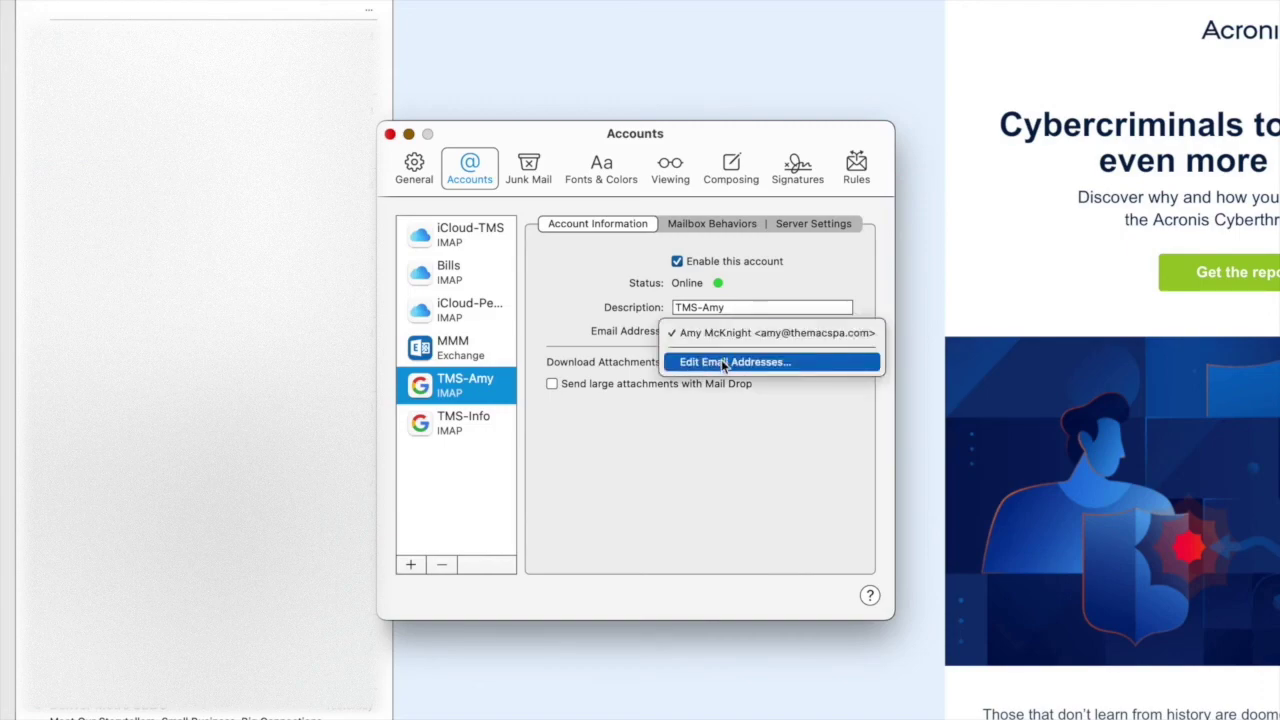
{"action": "left_click", "coordinate": [724, 362]}
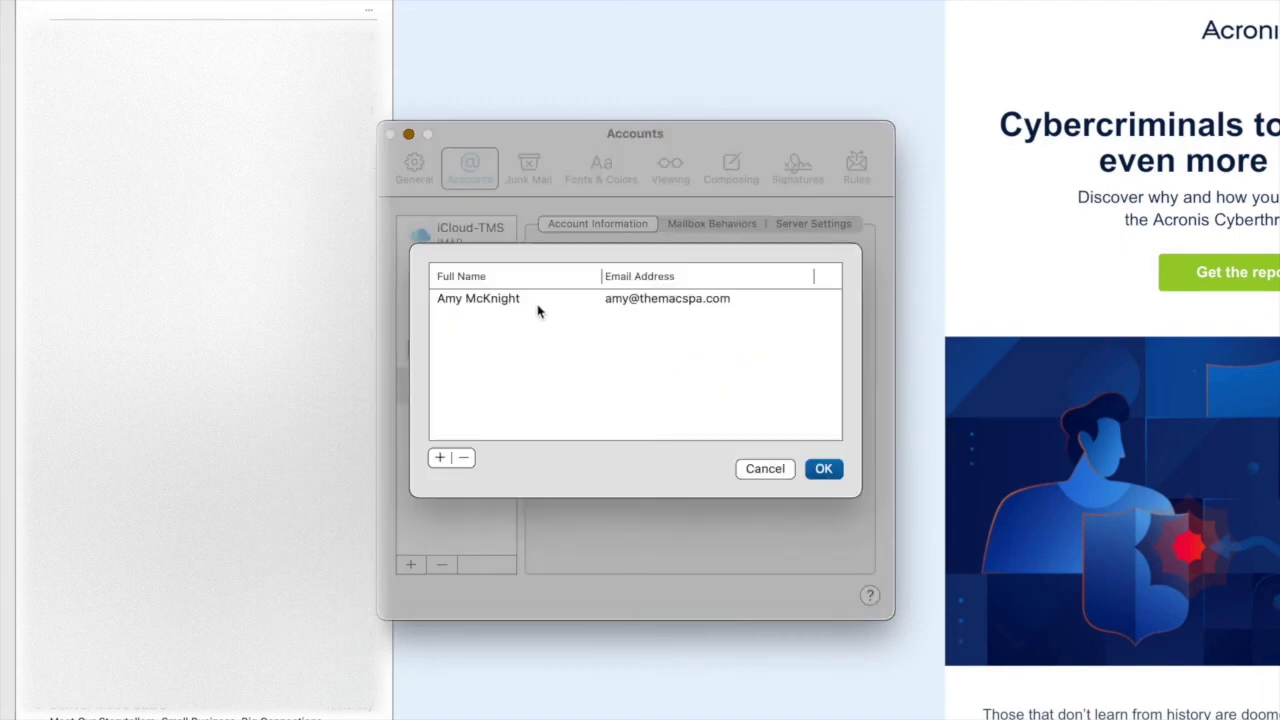
{"action": "left_click", "coordinate": [442, 460]}
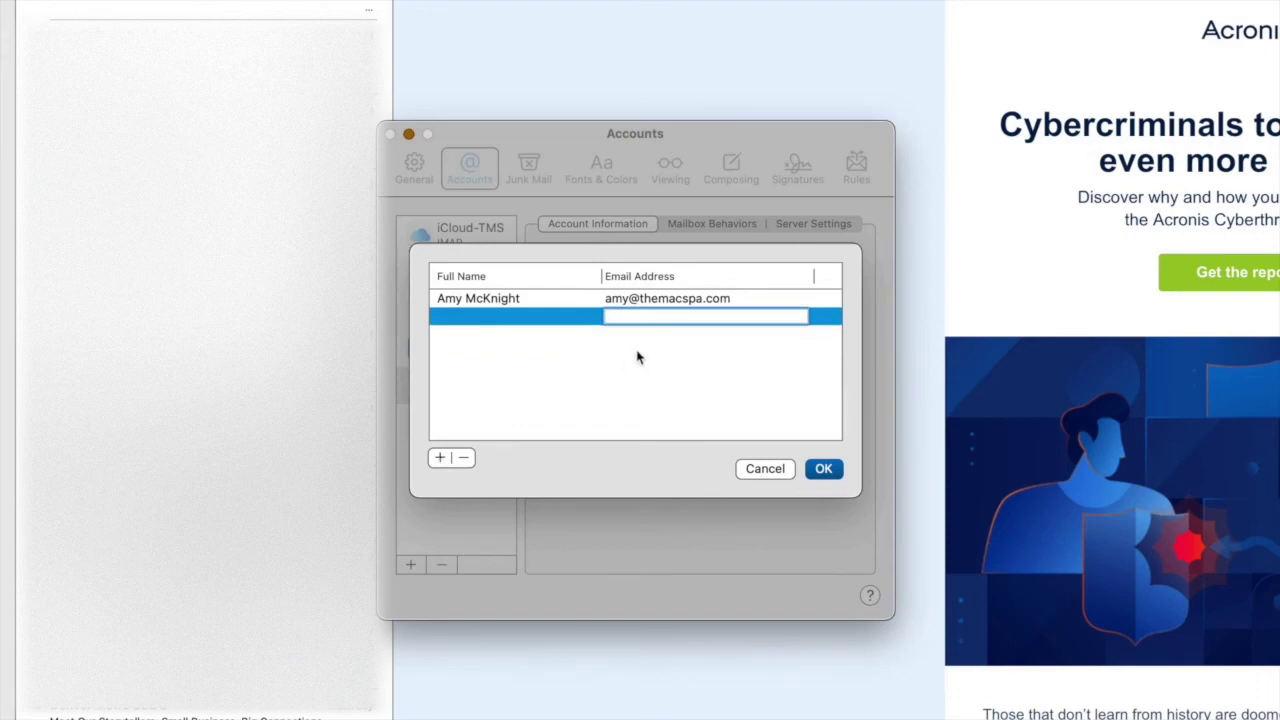
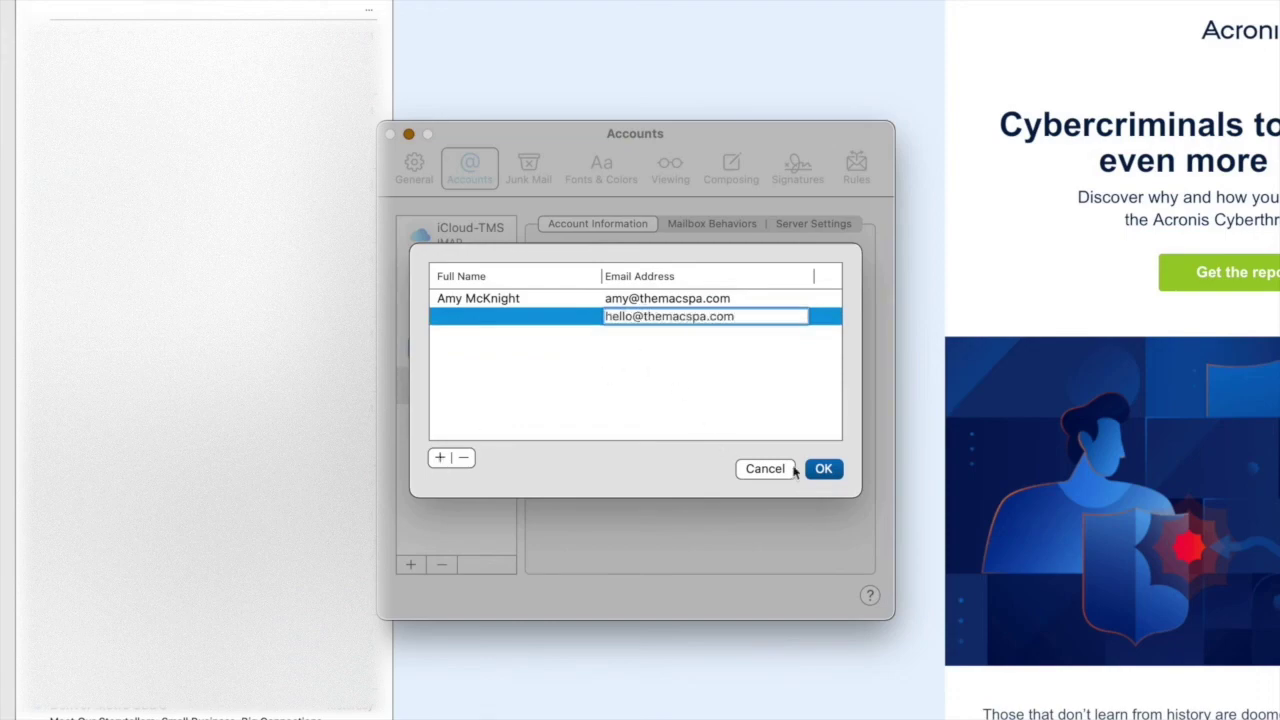
{"action": "left_click", "coordinate": [823, 469]}
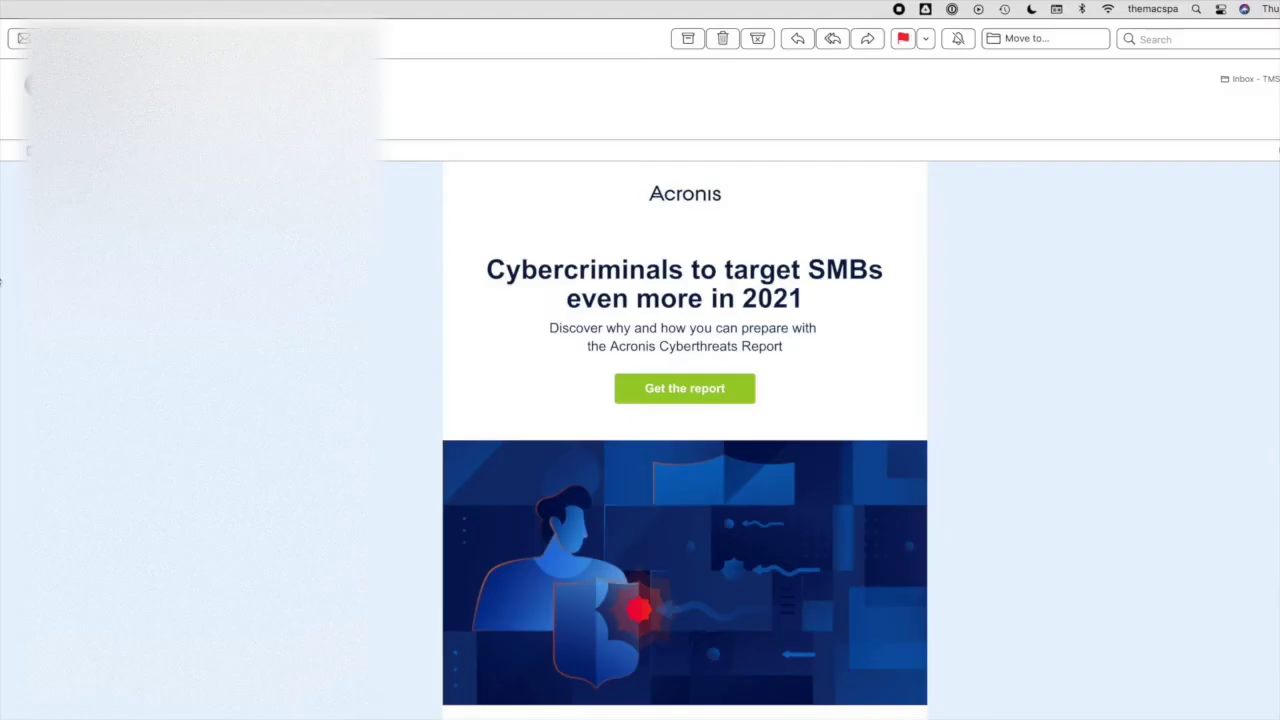
{"action": "left_click", "coordinate": [390, 134]}
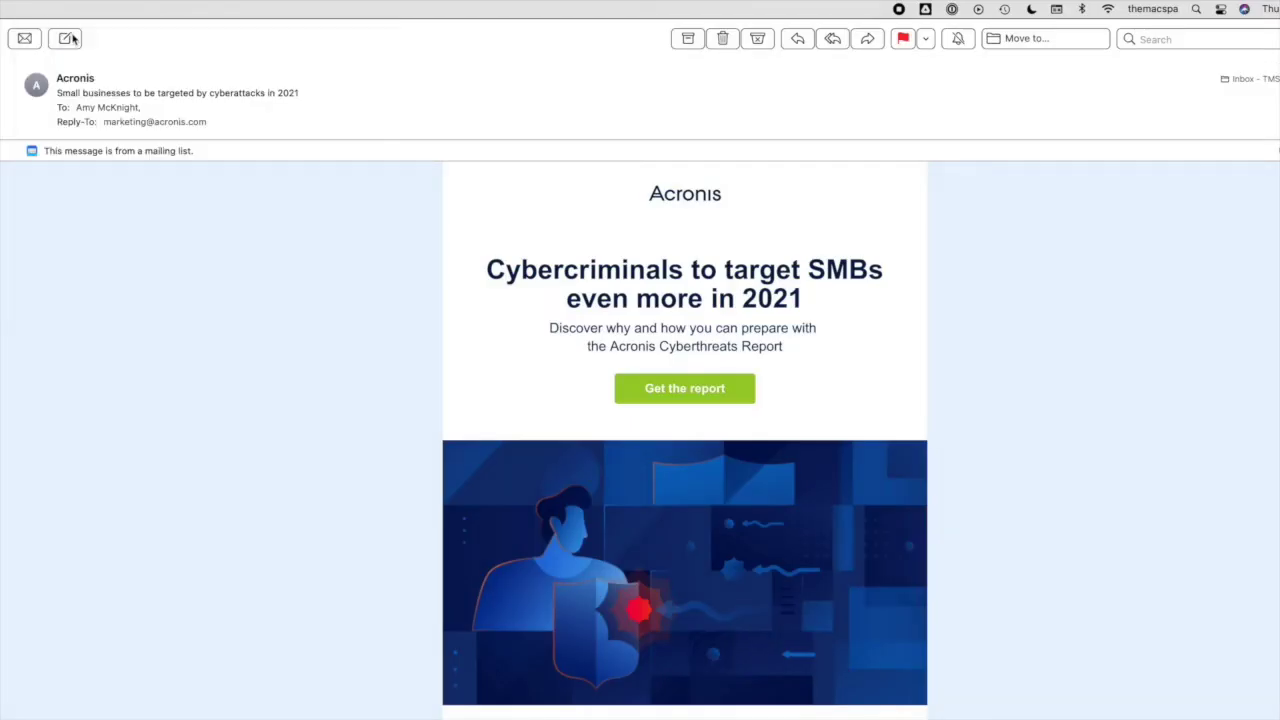
Compose a new message and set its From address to the hello alias.
{"action": "left_click", "coordinate": [66, 38]}
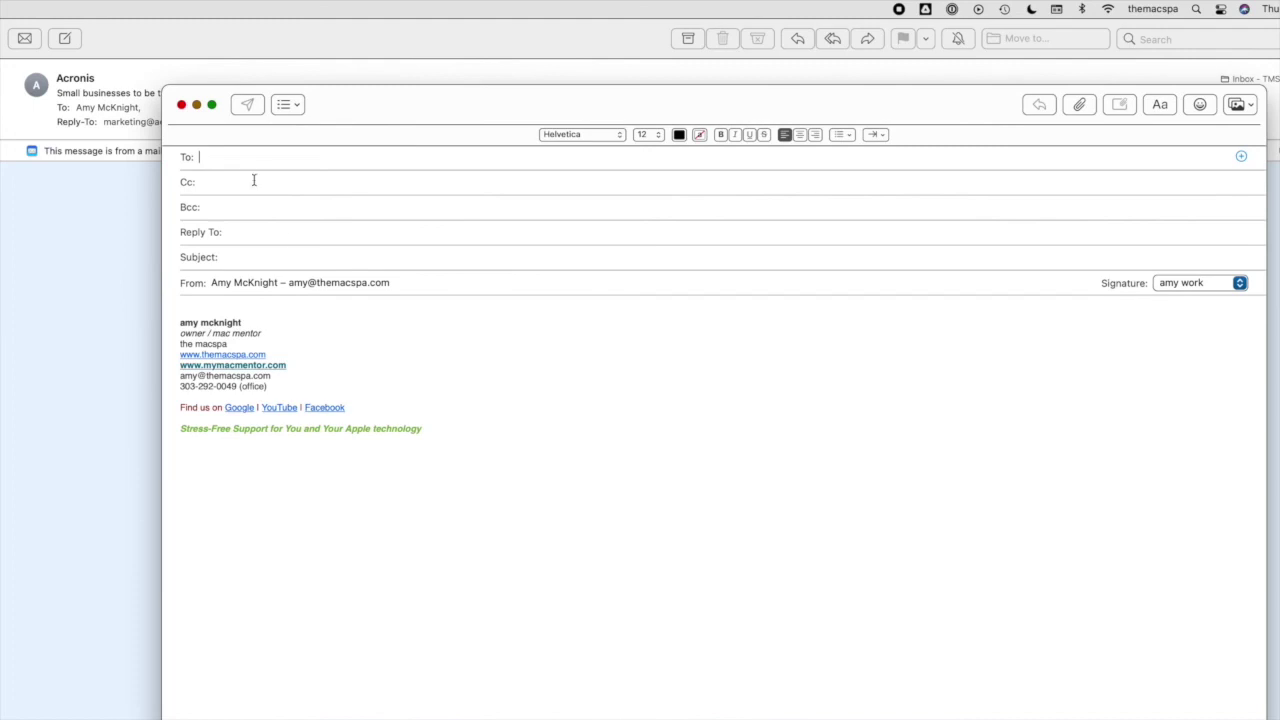
{"action": "left_click", "coordinate": [330, 284]}
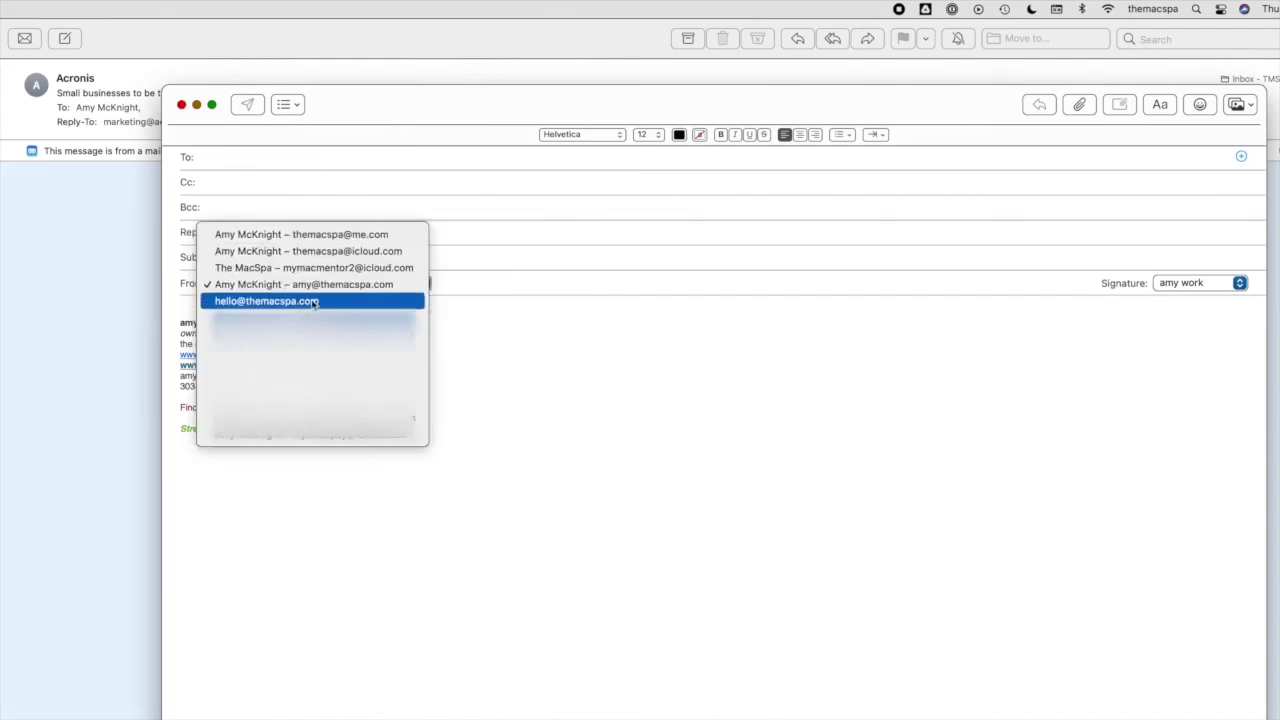
{"action": "left_click", "coordinate": [264, 302]}
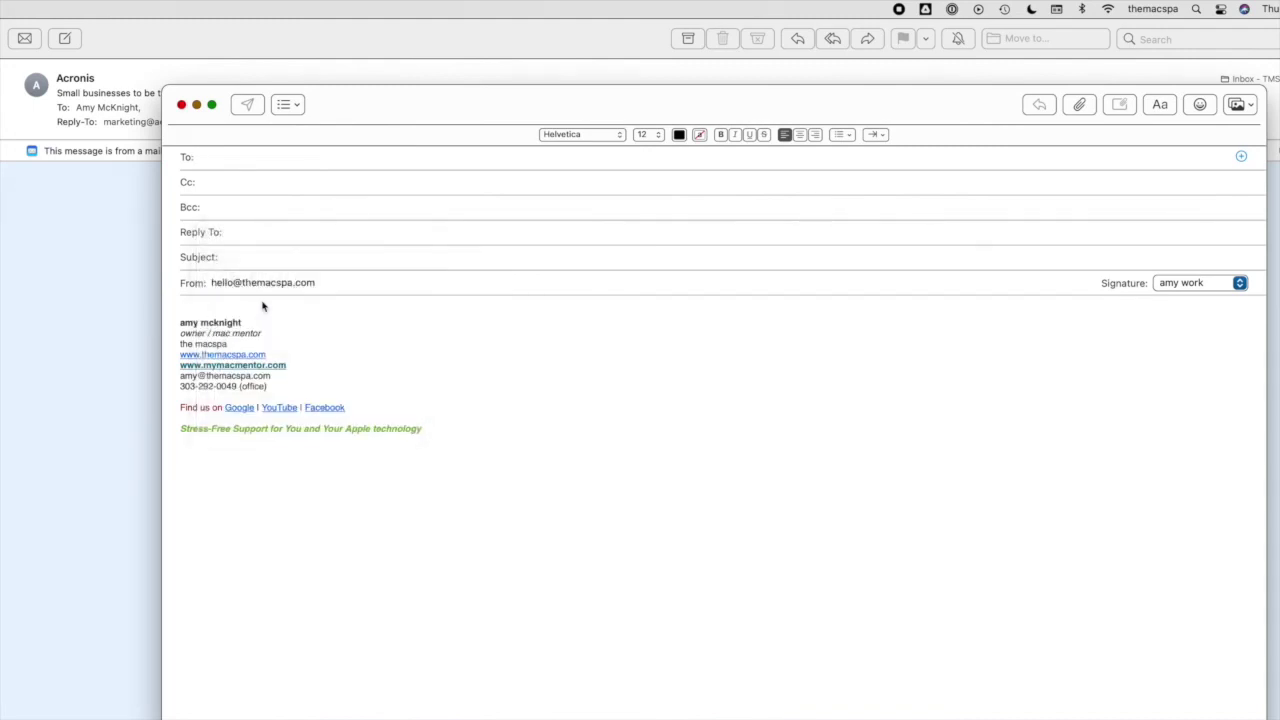